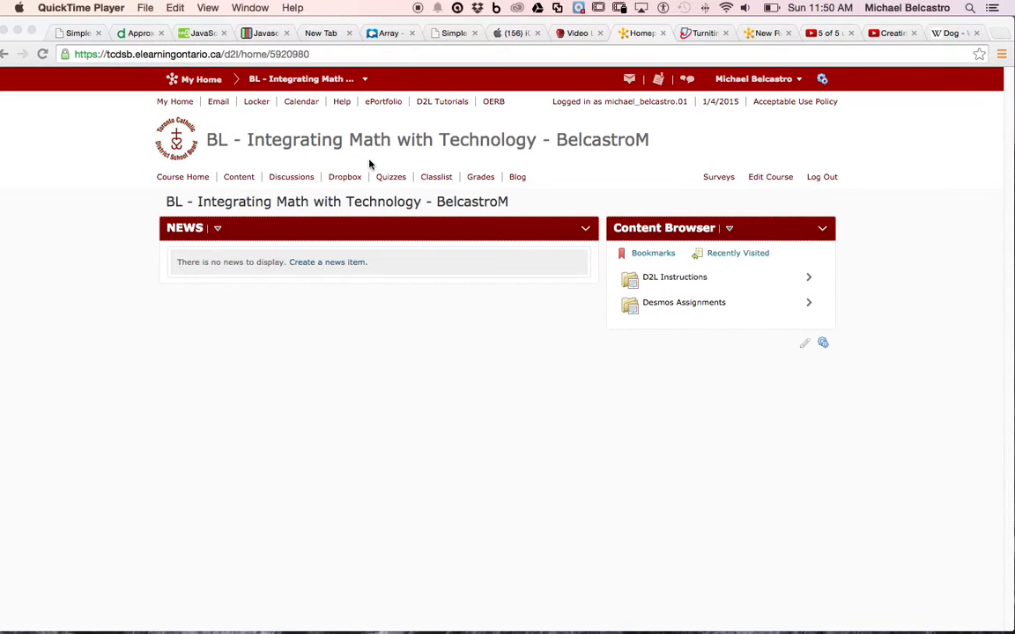
Step: Start a new Dropbox folder named "Math Assignments" for the course and enable OriginalityCheck for it
click(344, 179)
click(344, 180)
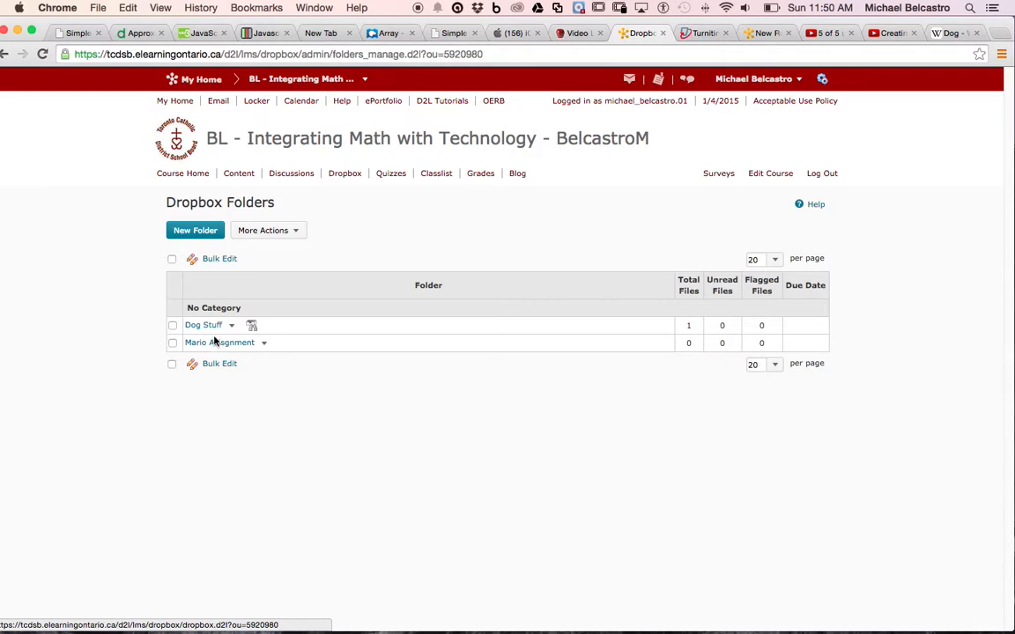
click(209, 233)
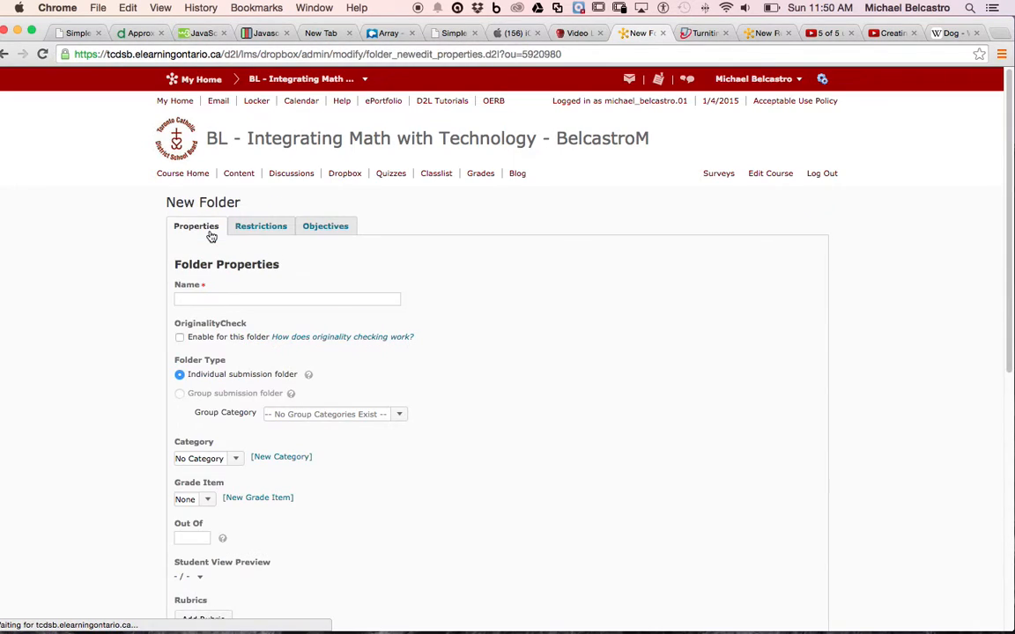
click(226, 298)
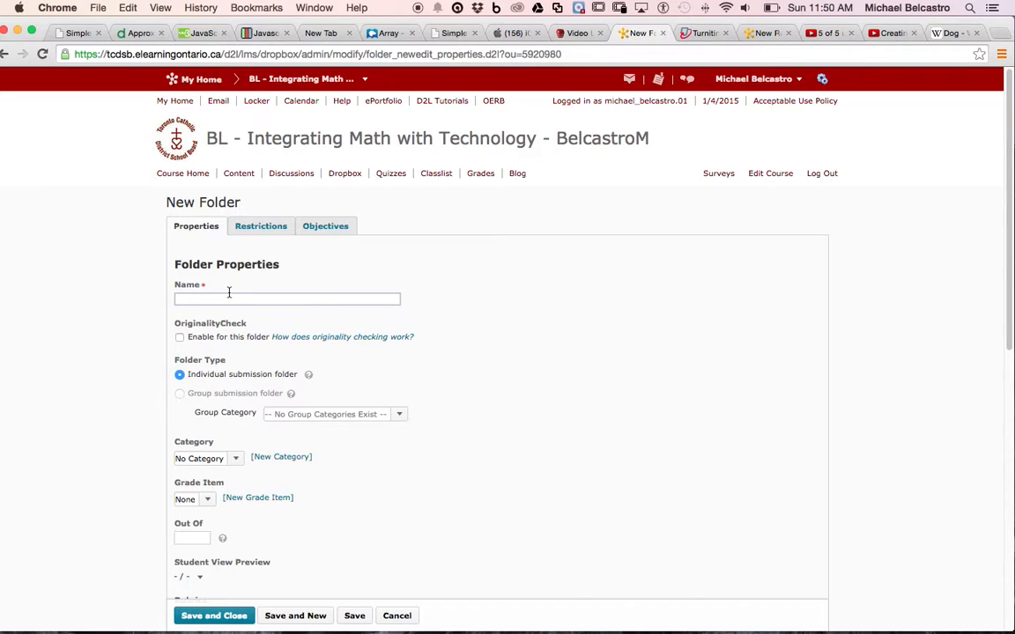
text(M)
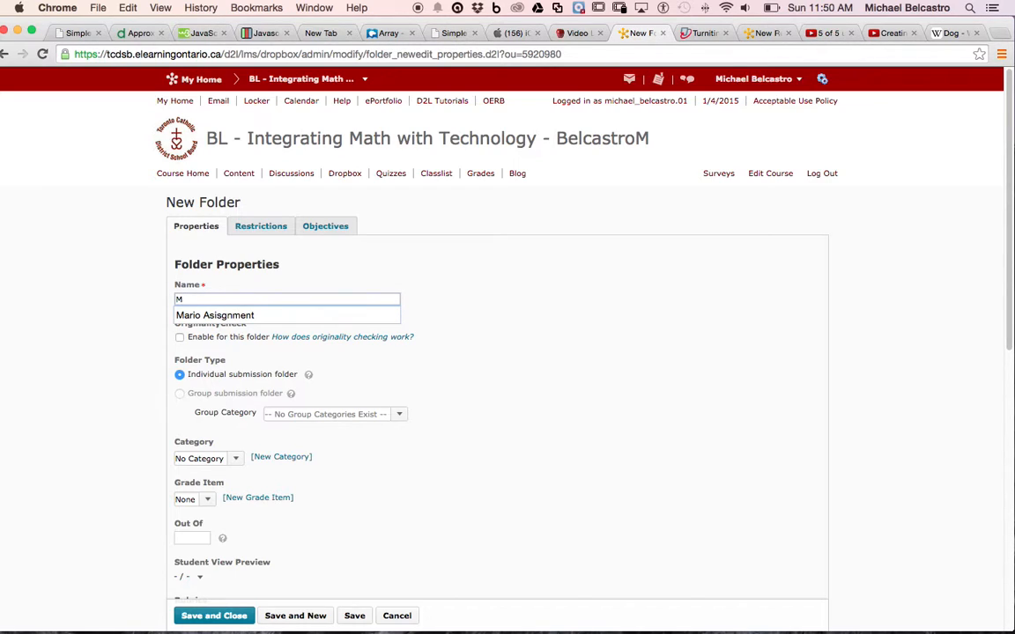
text(ath Assignments)
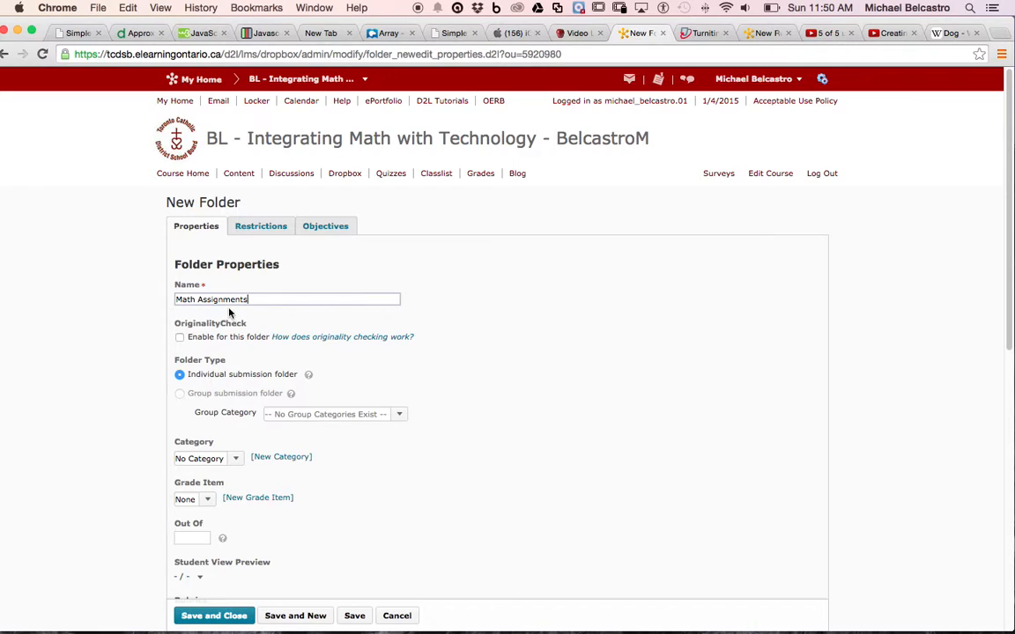
click(179, 338)
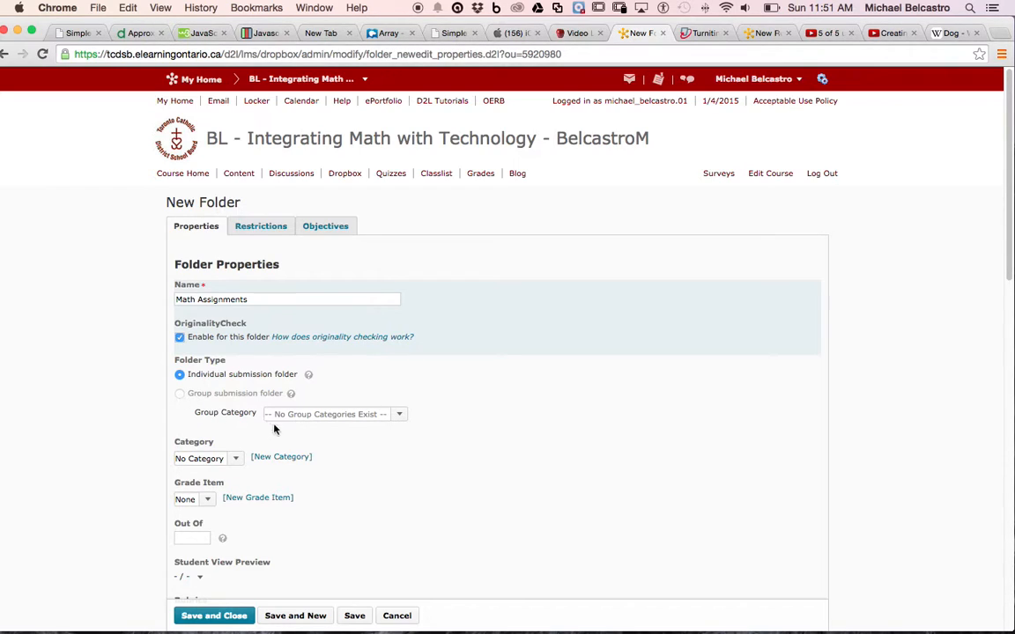
Step: Keep the folder's category at No Category and its grade item at None
scroll(235, 459, down, 2)
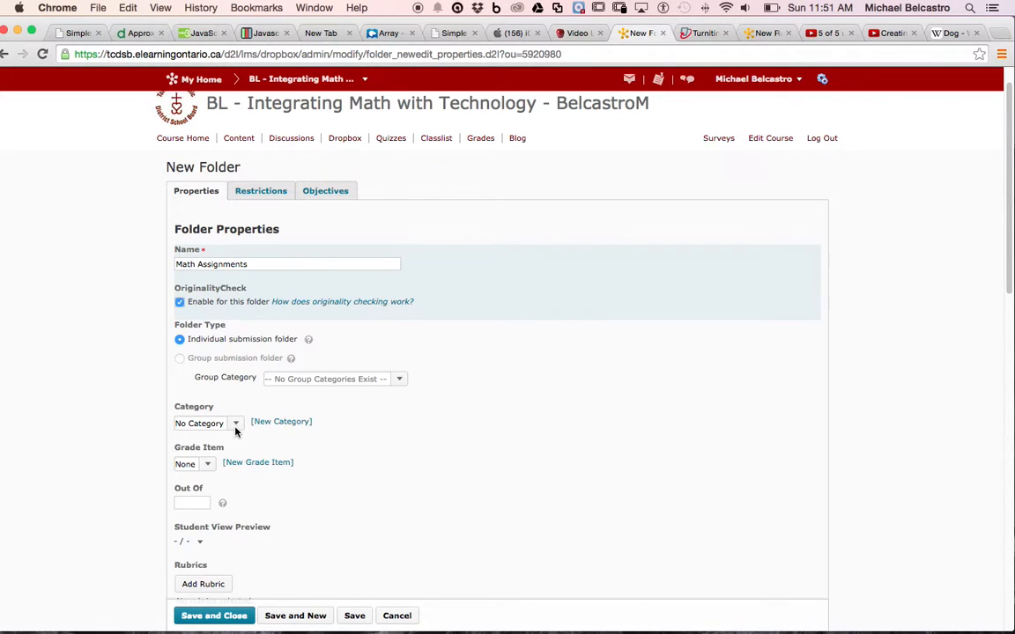
click(236, 426)
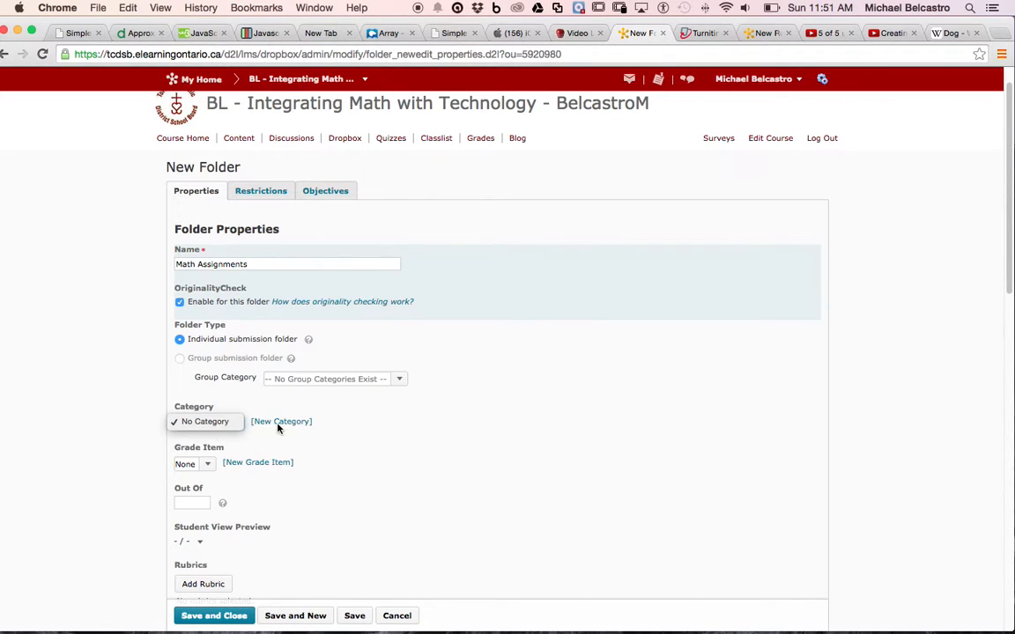
click(220, 422)
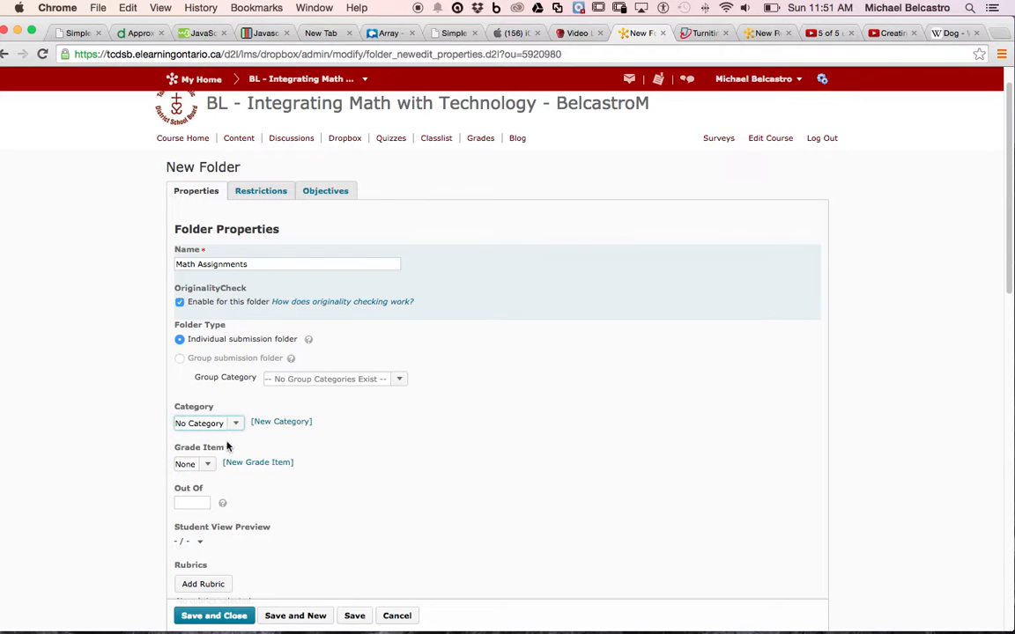
click(207, 467)
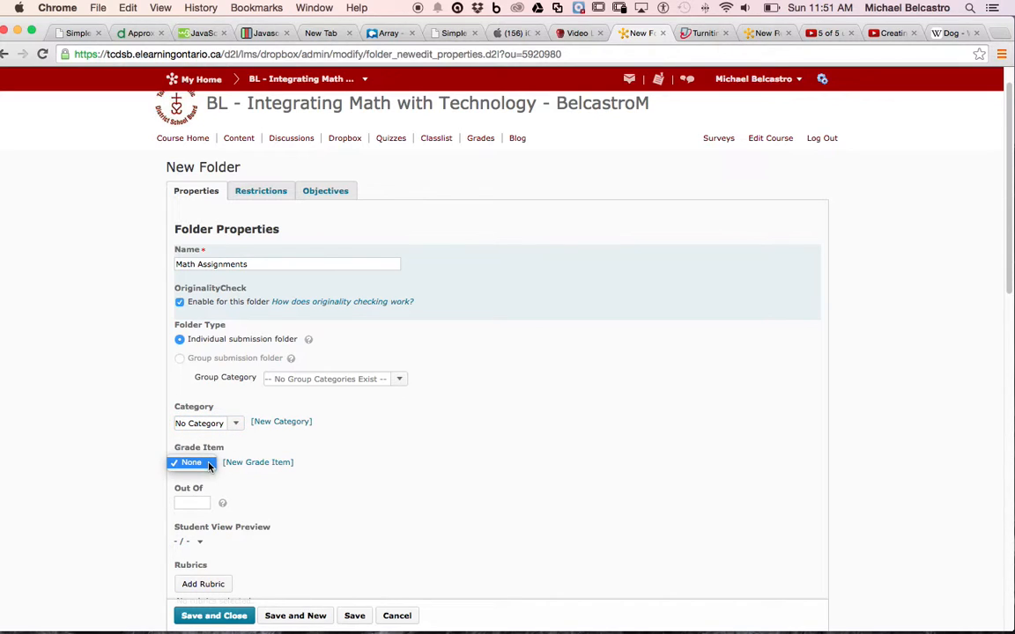
click(208, 467)
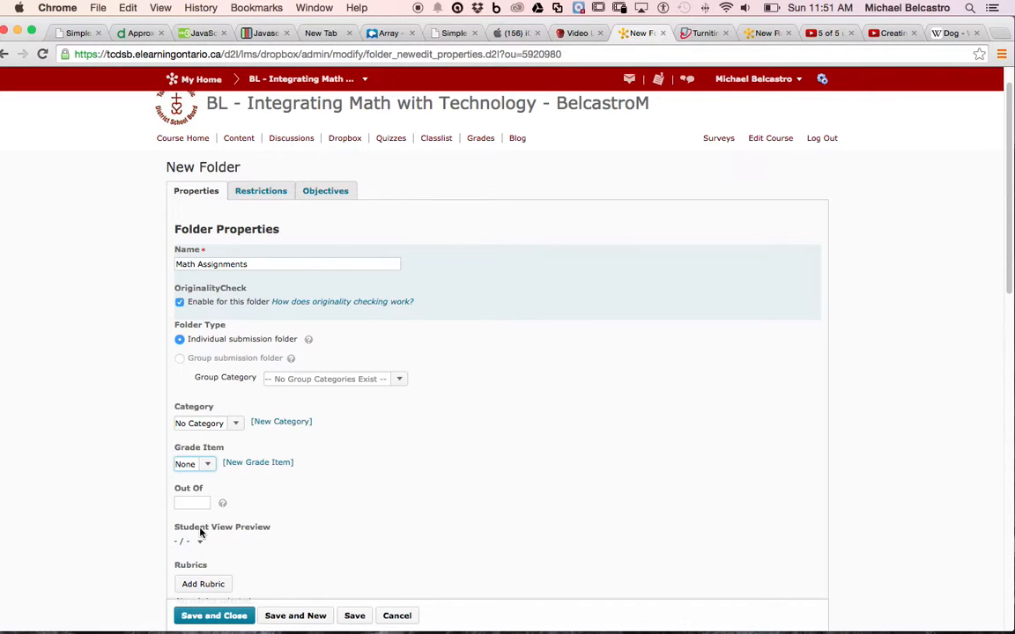
Step: Enter "submit all your work" as the folder's instructions
scroll(214, 539, down, 2)
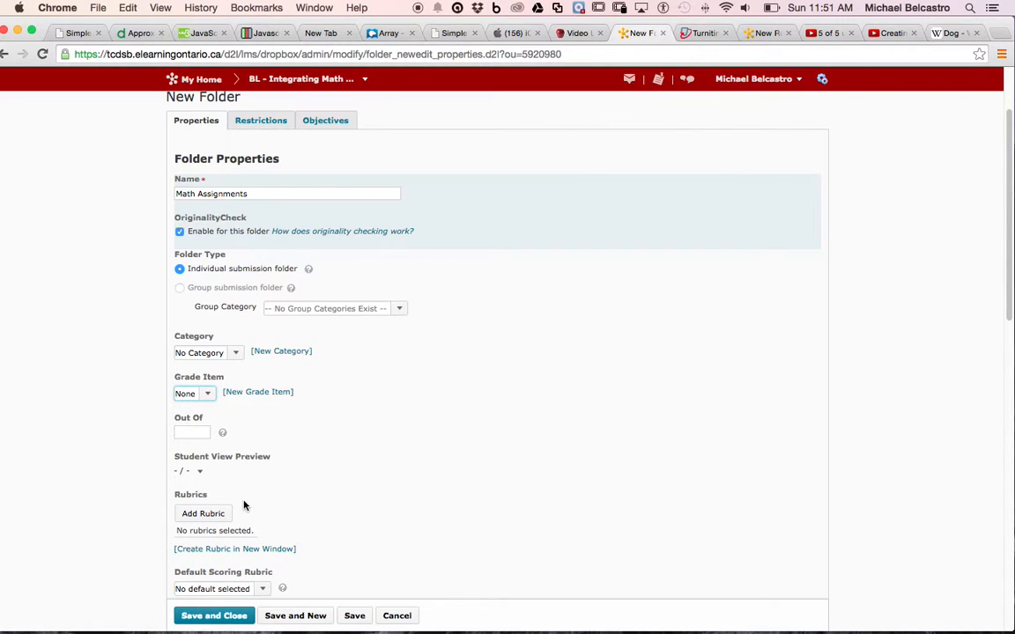
scroll(239, 498, down, 9)
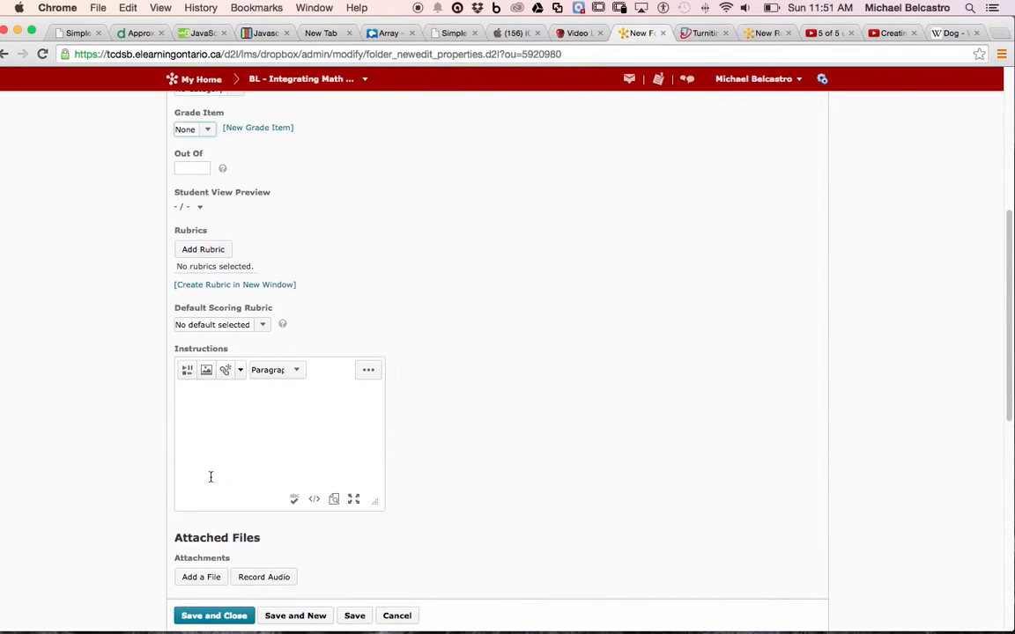
click(232, 364)
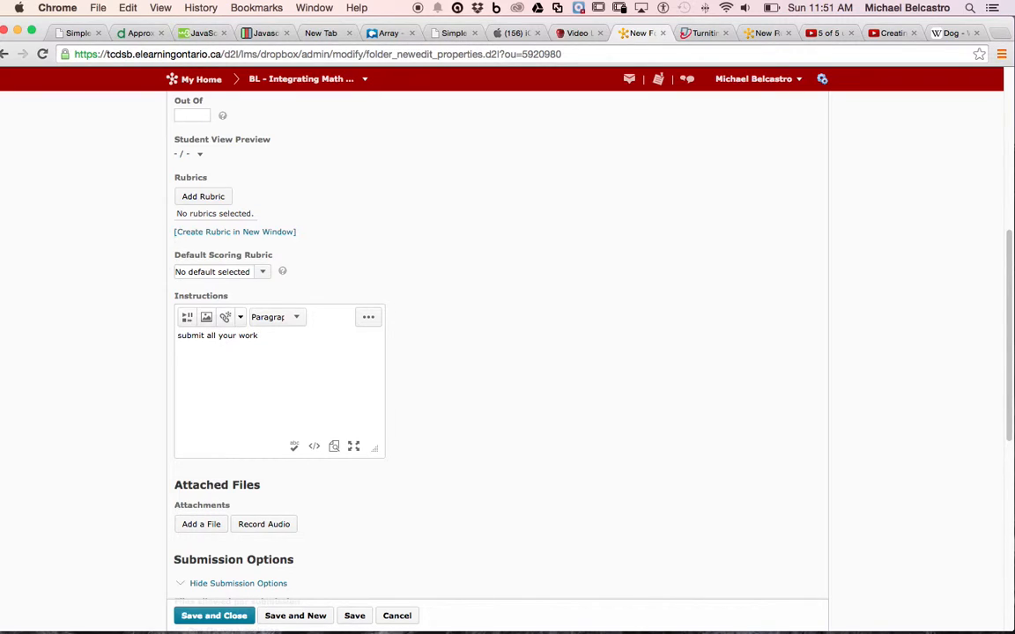
scroll(423, 437, down, 5)
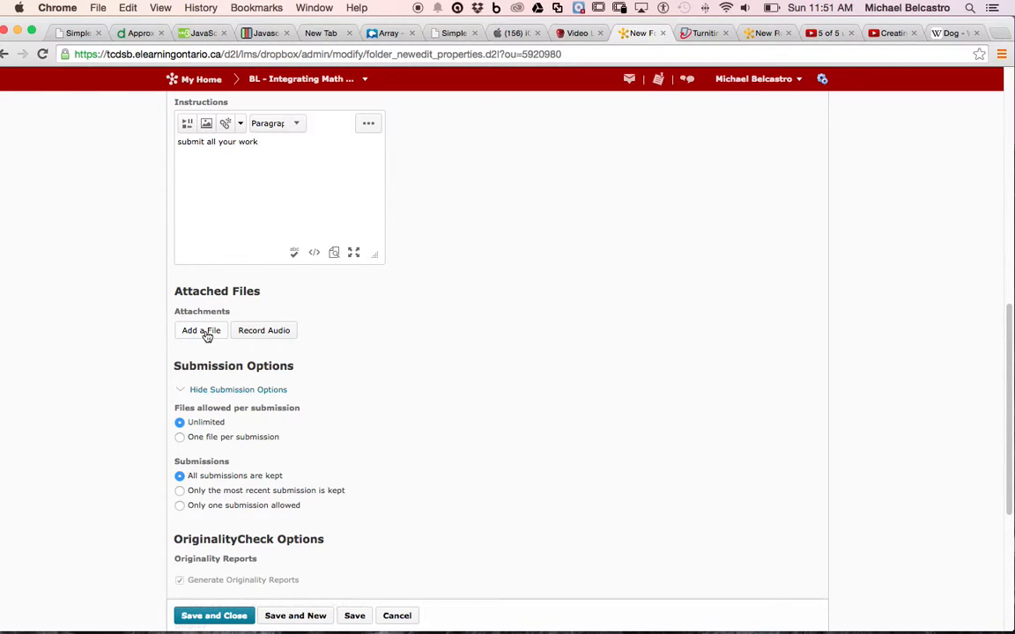
click(271, 332)
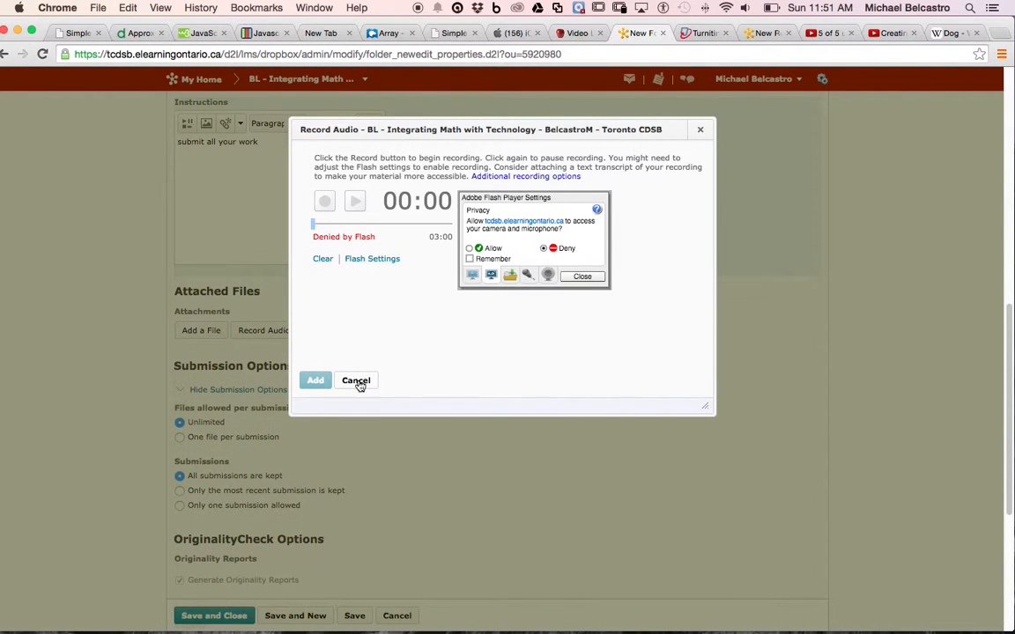
click(357, 381)
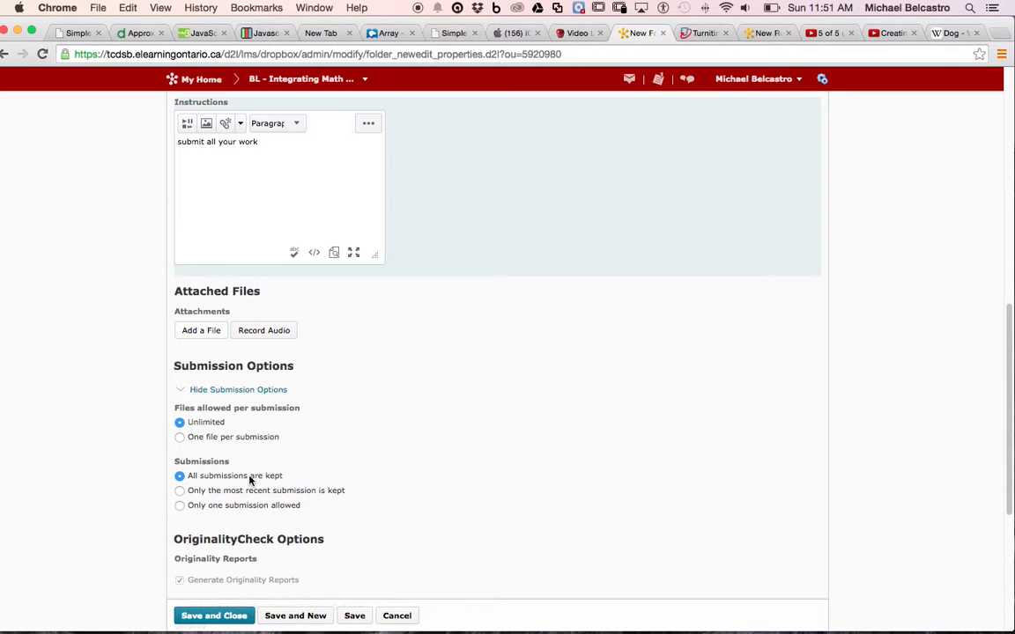
Step: Review the submission and OriginalityCheck options and save the folder with their default settings
scroll(252, 493, down, 5)
scroll(260, 435, down, 1)
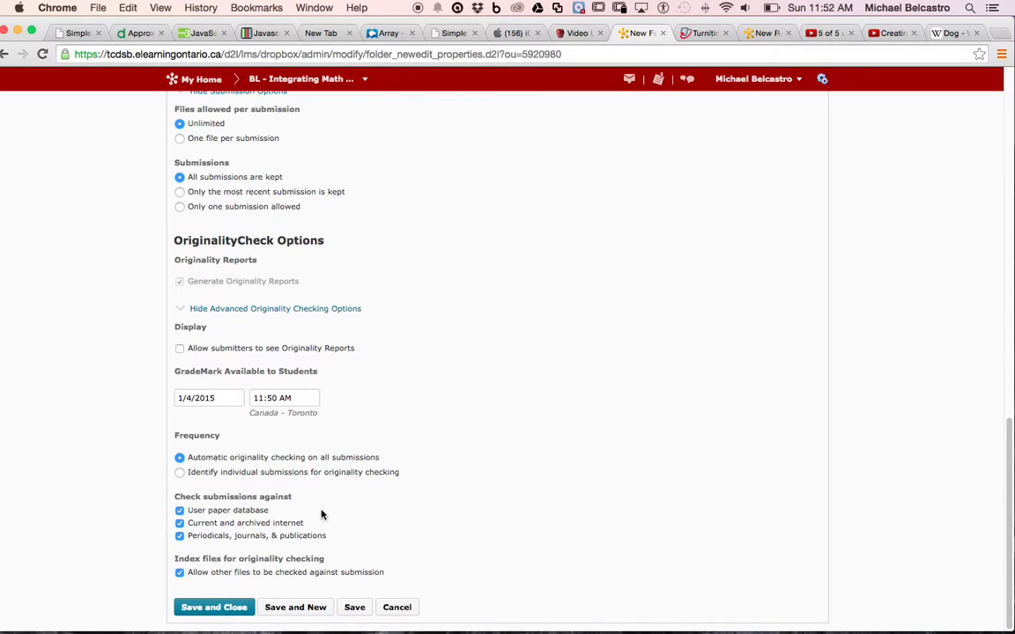
click(355, 607)
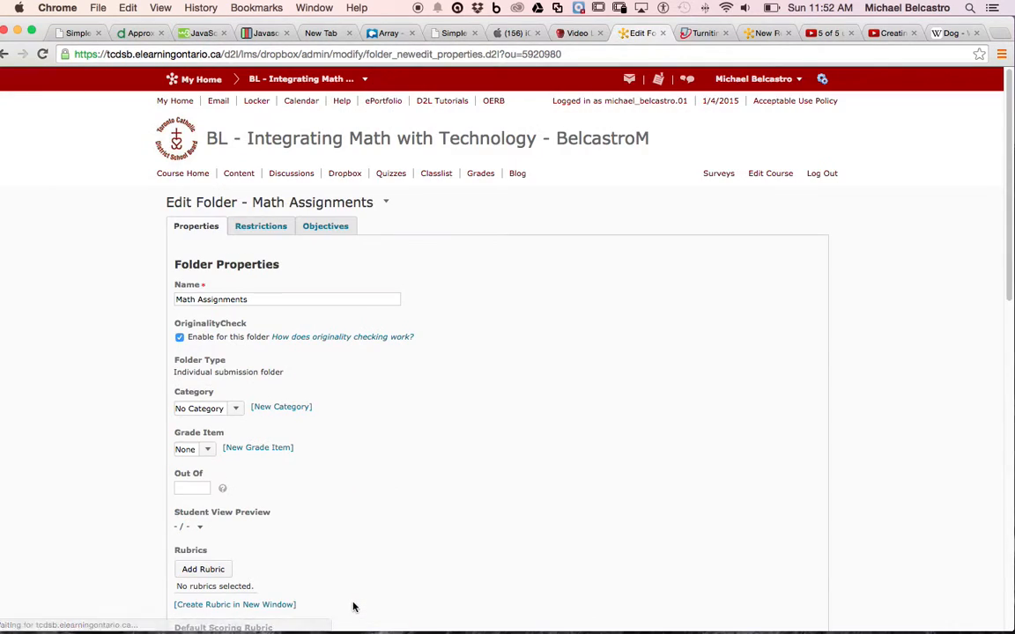
Step: Check the Math Assignments folder's restrictions and objectives, then save and close the folder from its properties
click(274, 228)
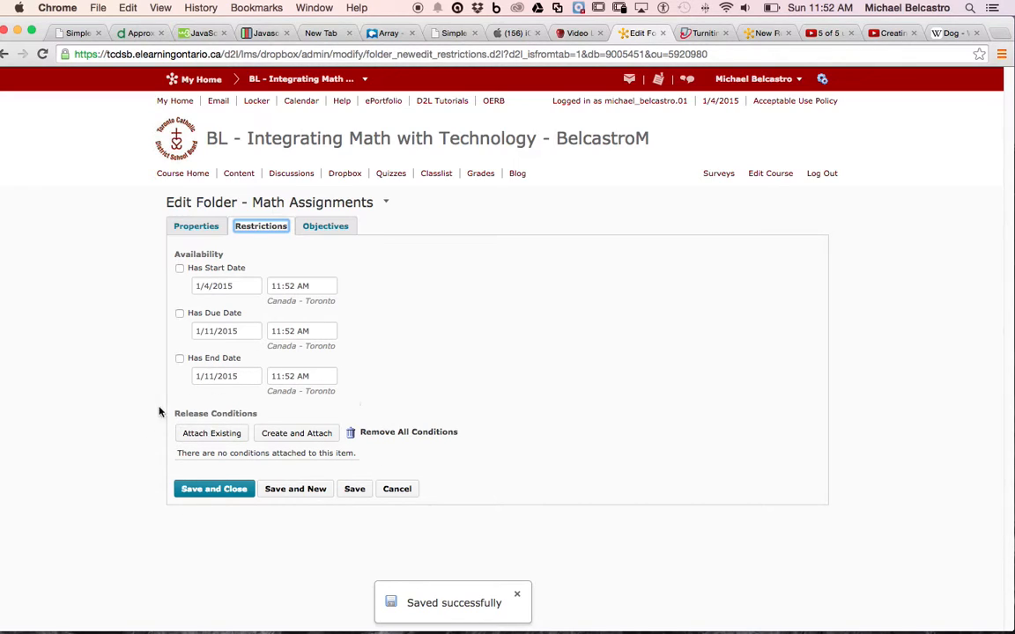
click(326, 226)
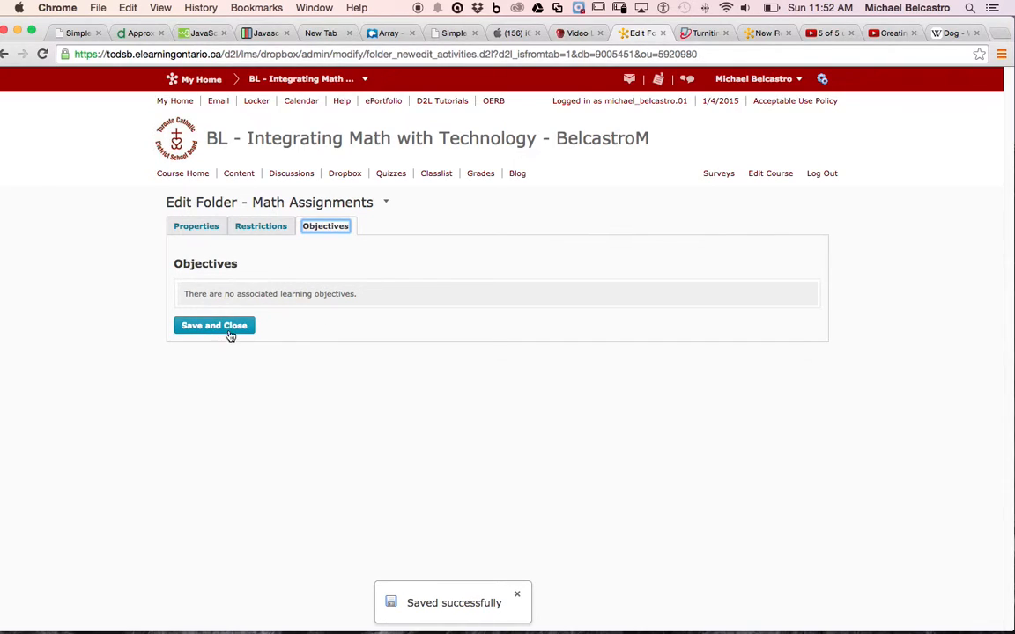
click(210, 228)
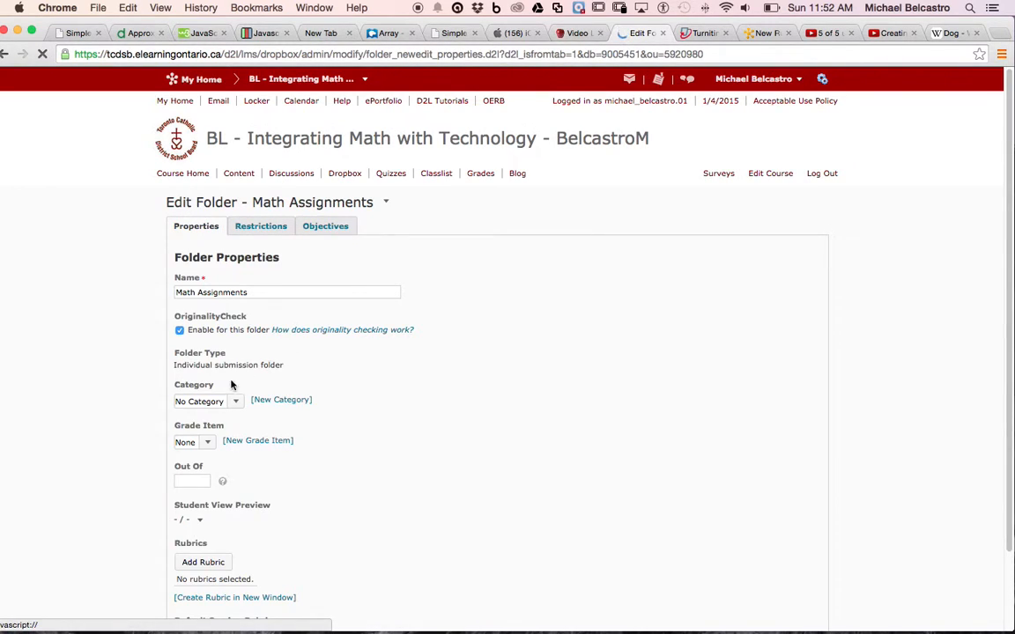
scroll(294, 483, down, 8)
scroll(284, 557, down, 5)
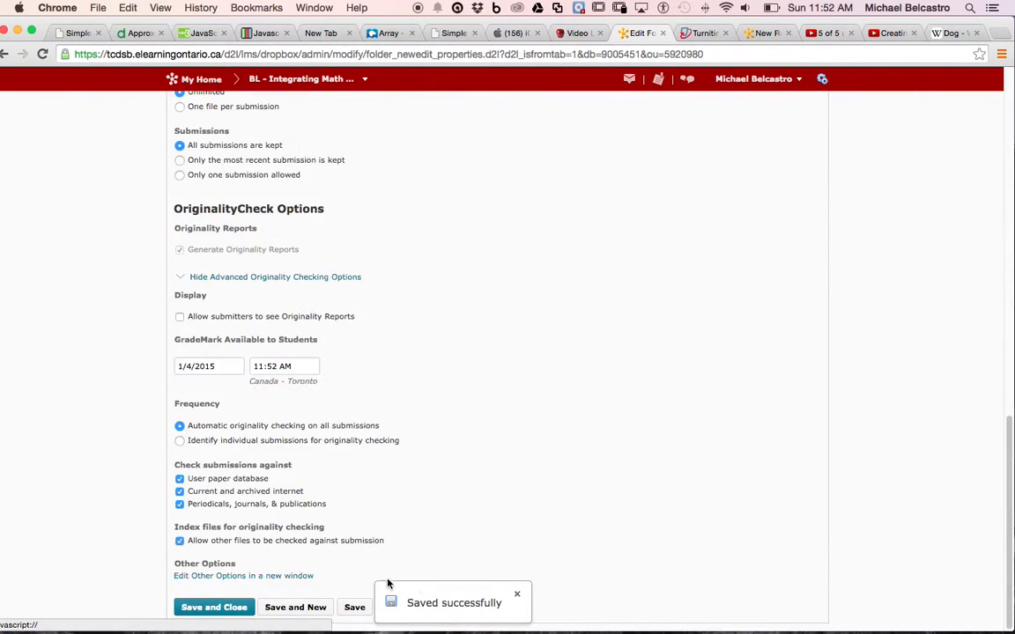
click(516, 596)
click(215, 606)
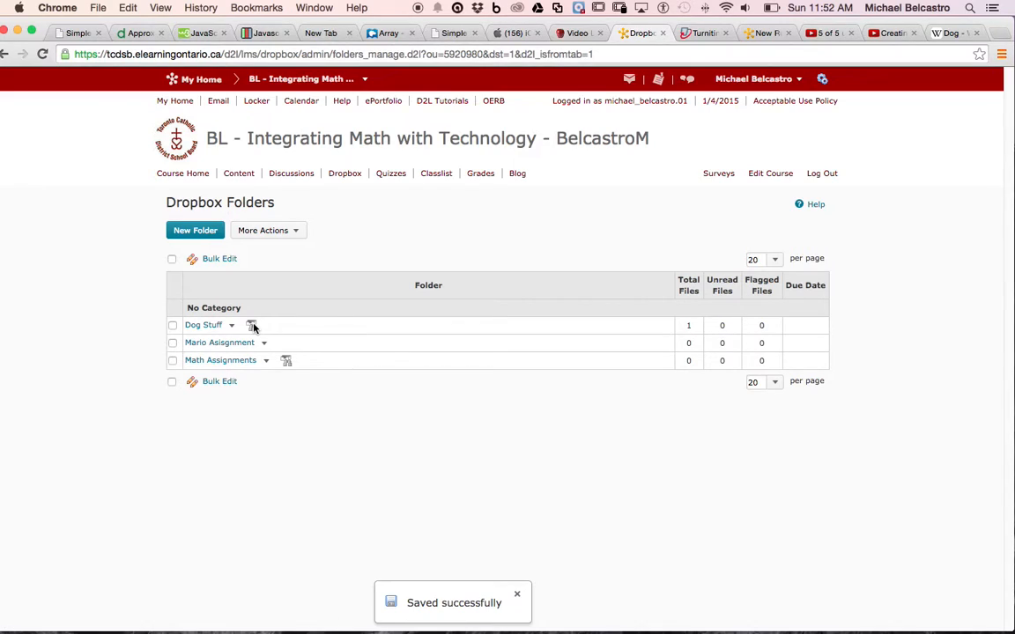
Step: Open the submissions of the Dog Stuff folder and view its submitted files
mouse_move(252, 328)
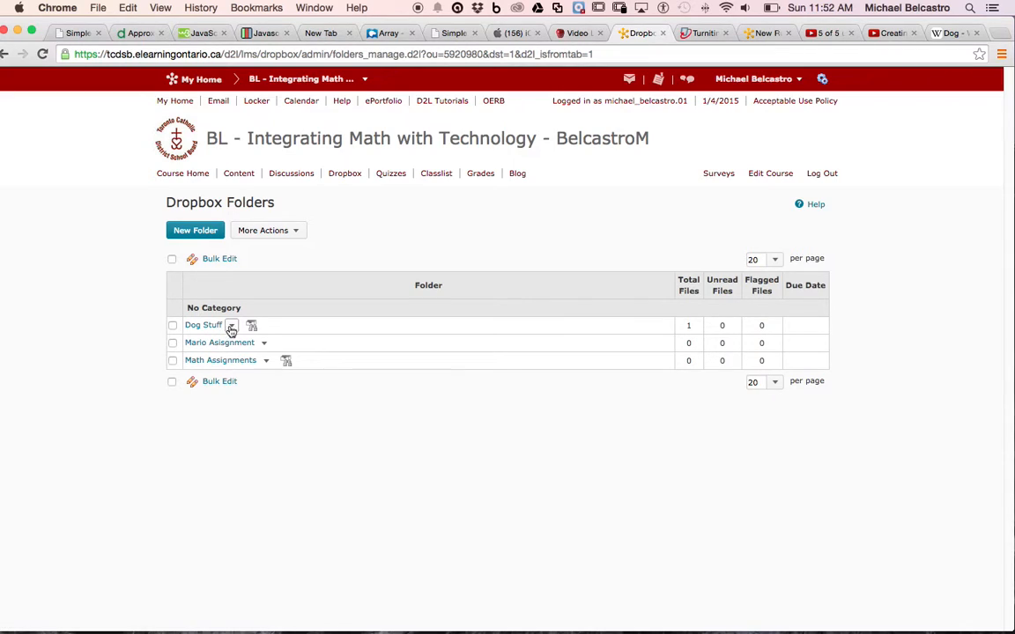
click(230, 326)
click(255, 345)
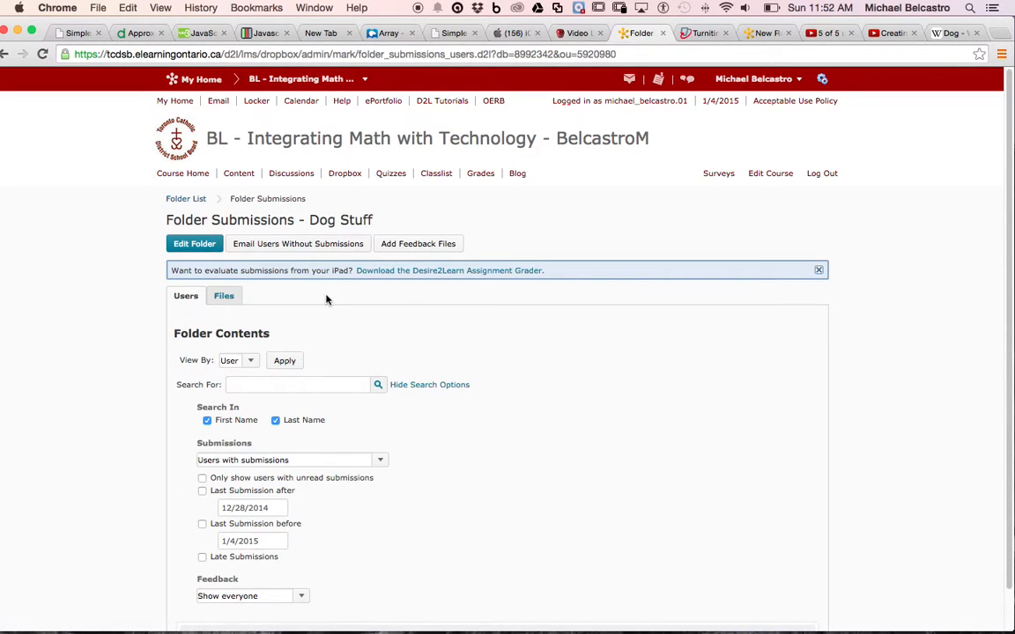
scroll(325, 304, down, 1)
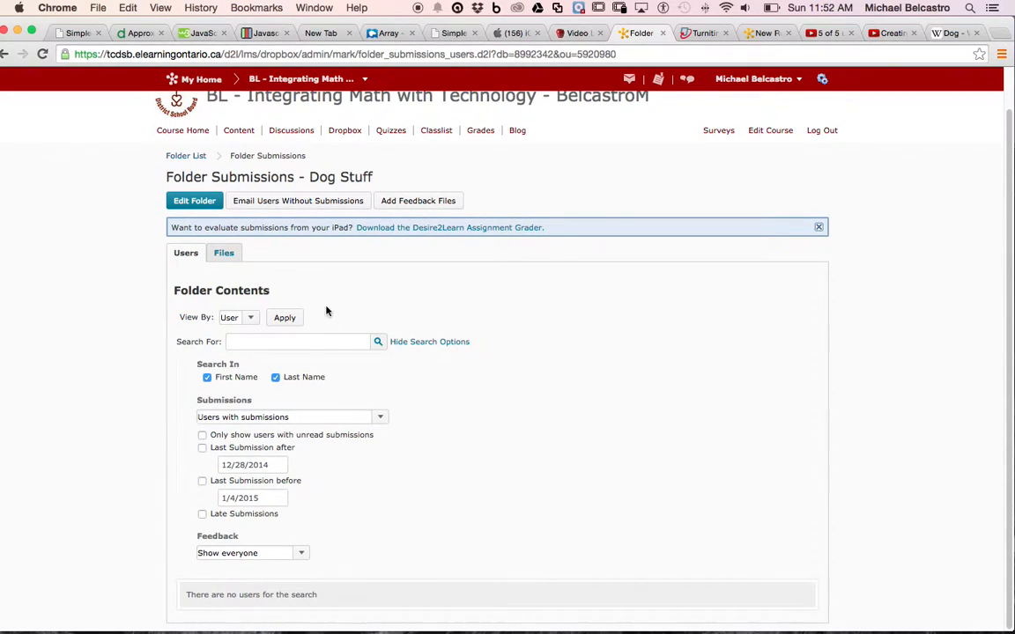
scroll(326, 316, up, 1)
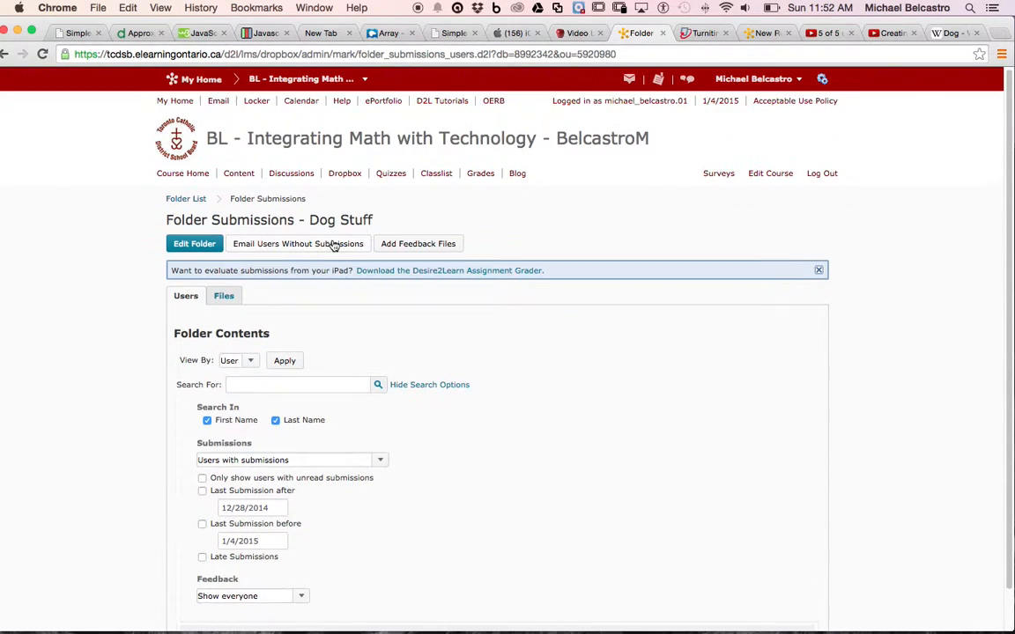
click(229, 296)
scroll(286, 311, down, 3)
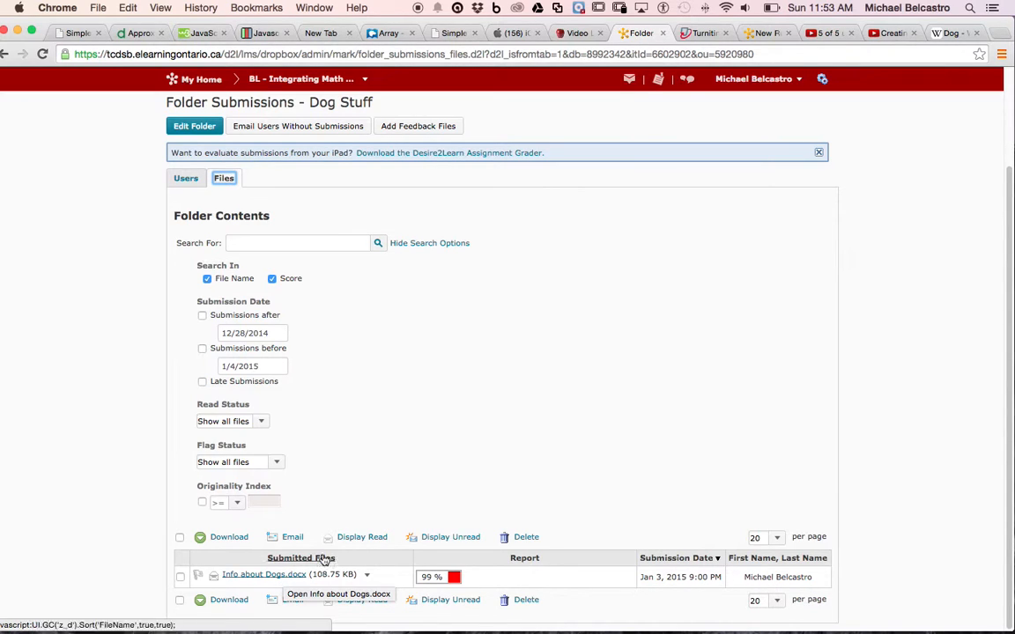
Step: Look at the Wikipedia article on dogs and open the originality report for Info about Dogs.docx
click(945, 35)
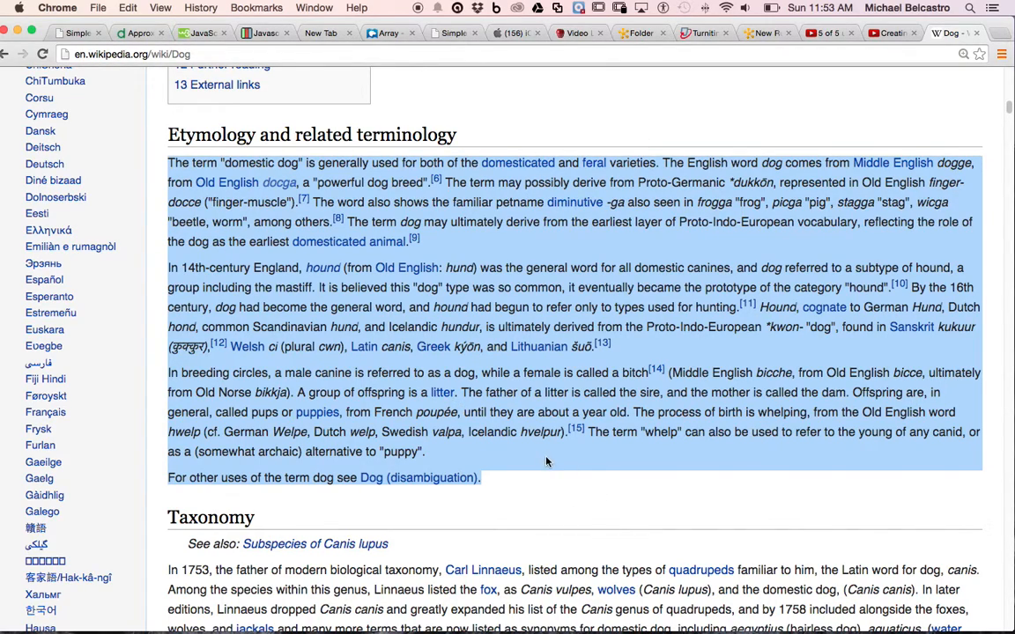
click(646, 37)
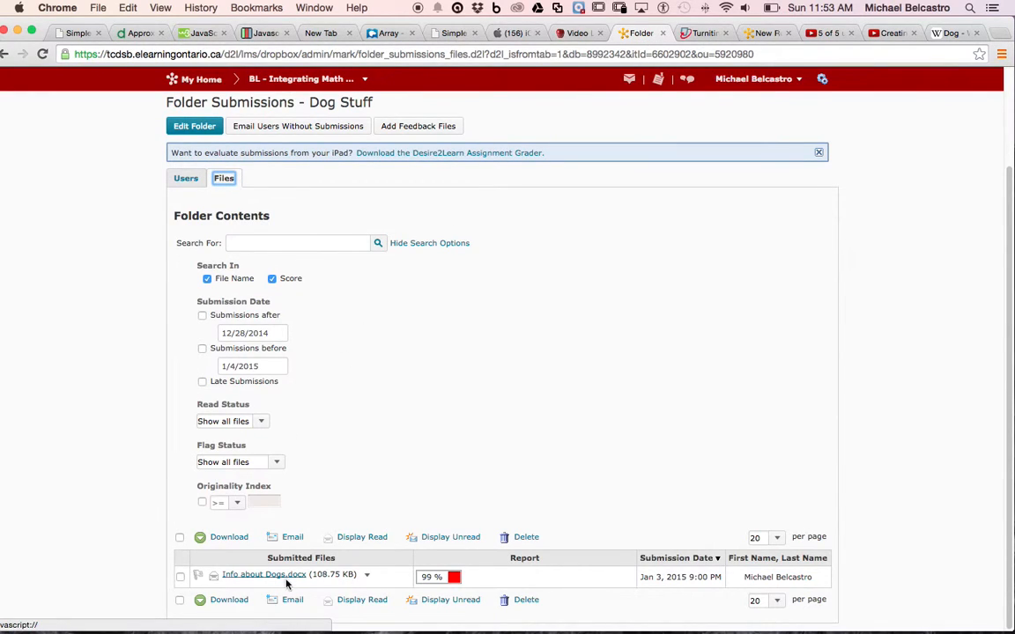
click(456, 579)
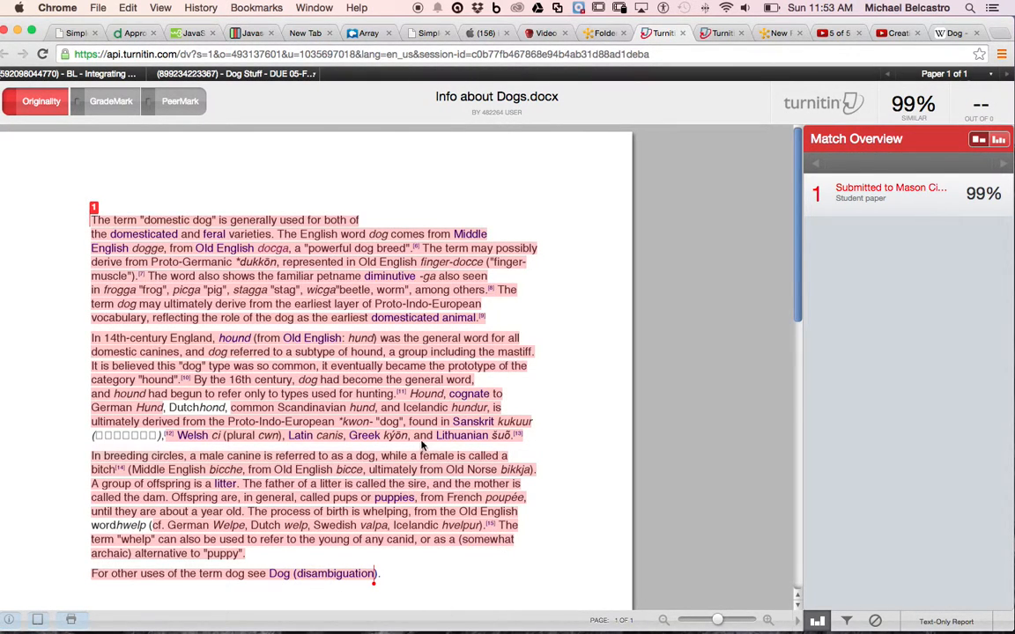
Step: Open the match breakdown in the originality report and inspect the matching text from en.wikipedia.org
mouse_move(910, 202)
click(999, 195)
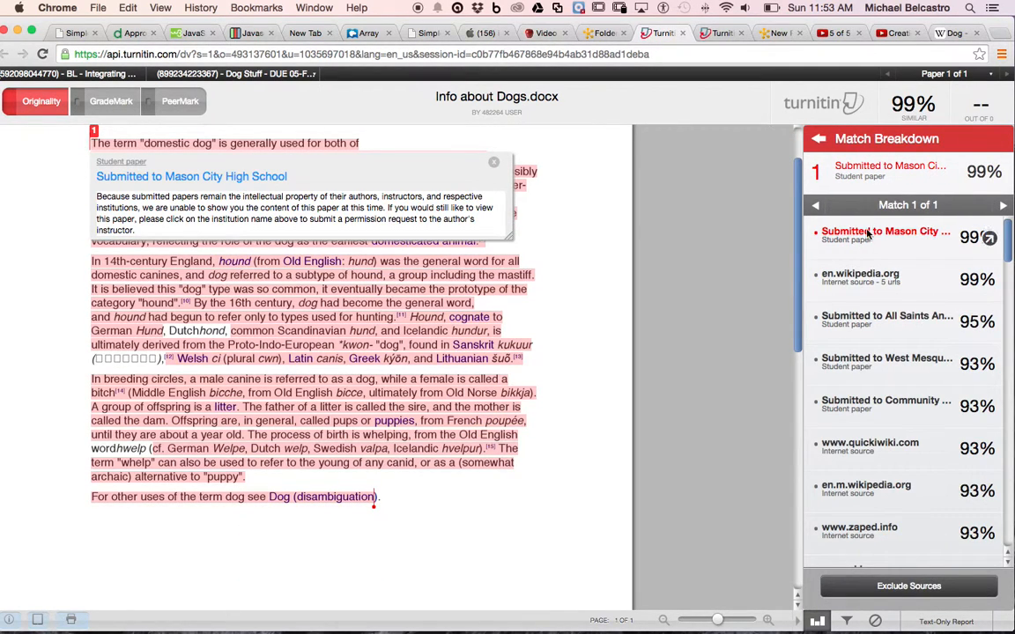
click(492, 166)
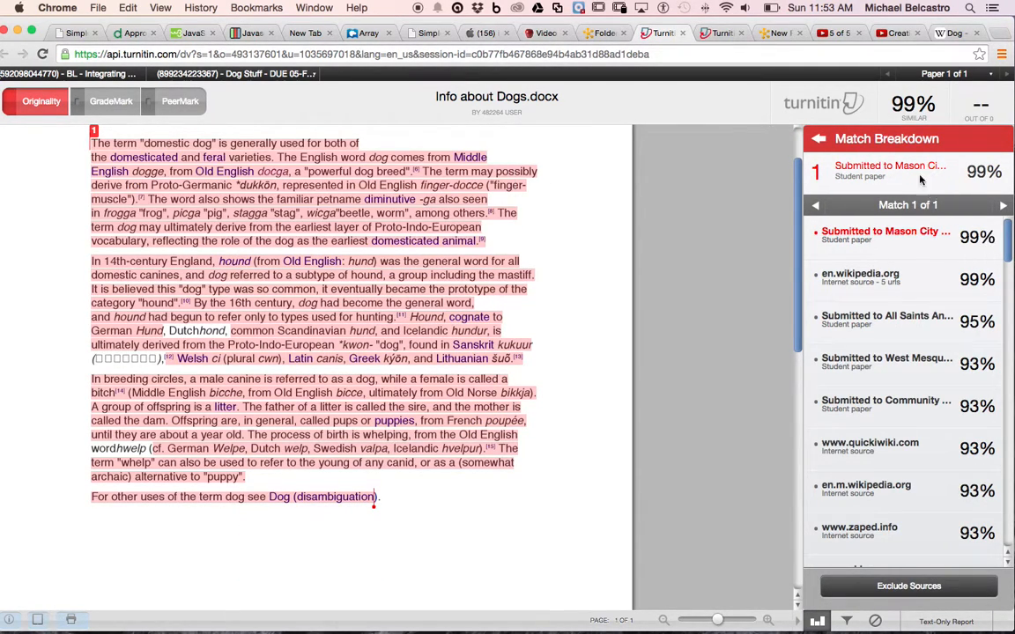
click(860, 278)
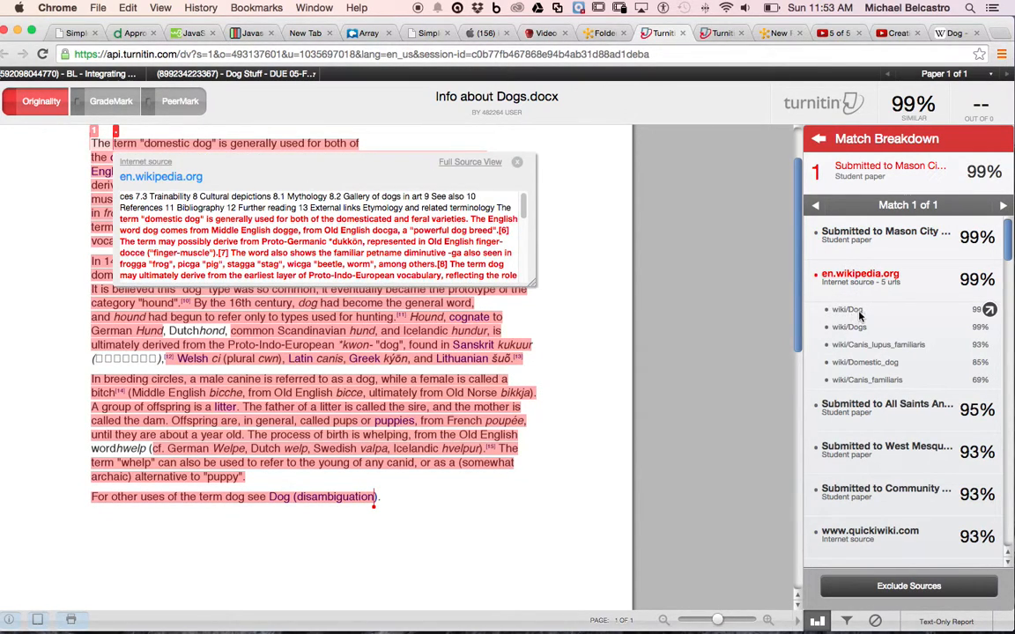
Step: Close the en.wikipedia.org source excerpt and return to the Dog Stuff folder's submissions to look over its submitted files
click(517, 162)
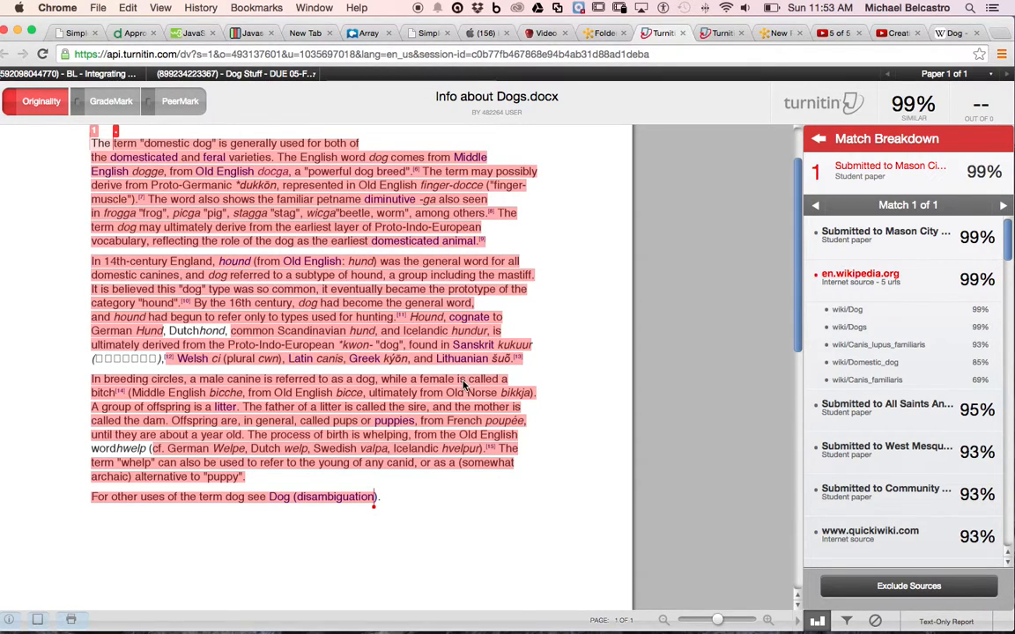
click(602, 40)
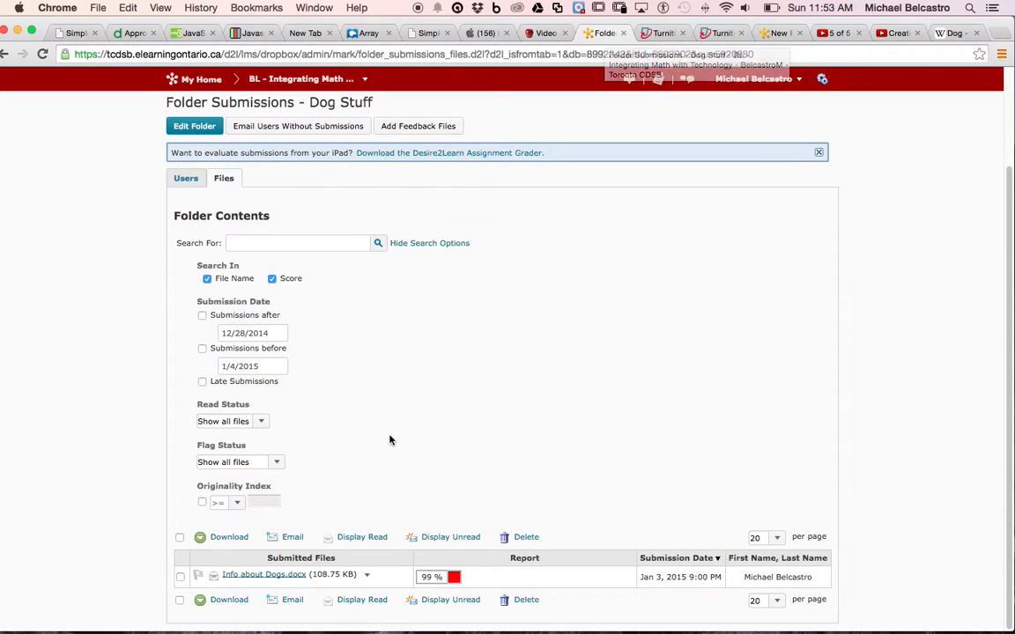
scroll(375, 508, up, 3)
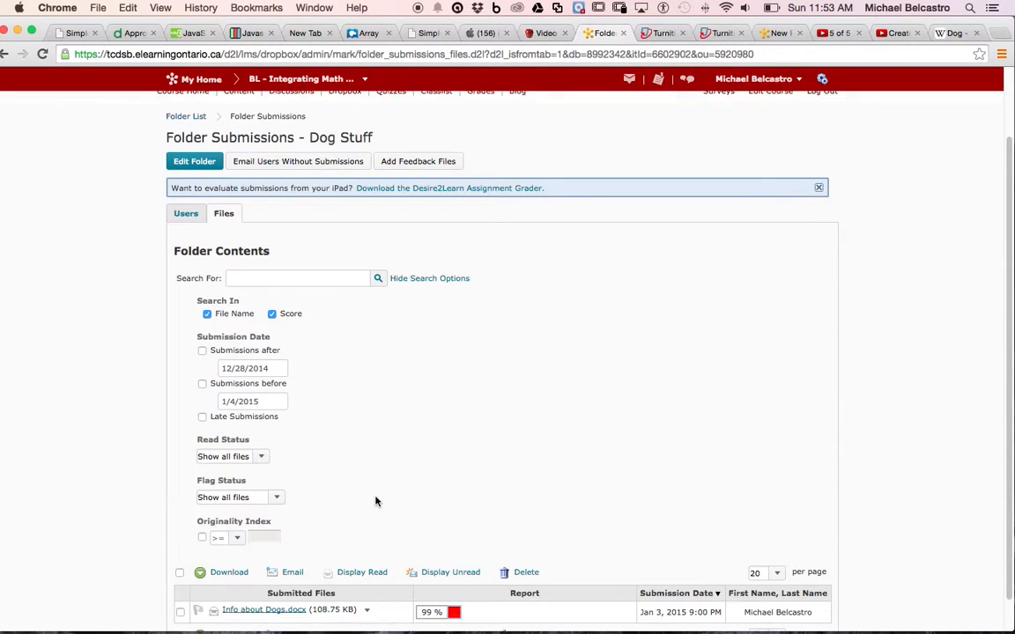
scroll(371, 473, down, 3)
scroll(322, 278, up, 3)
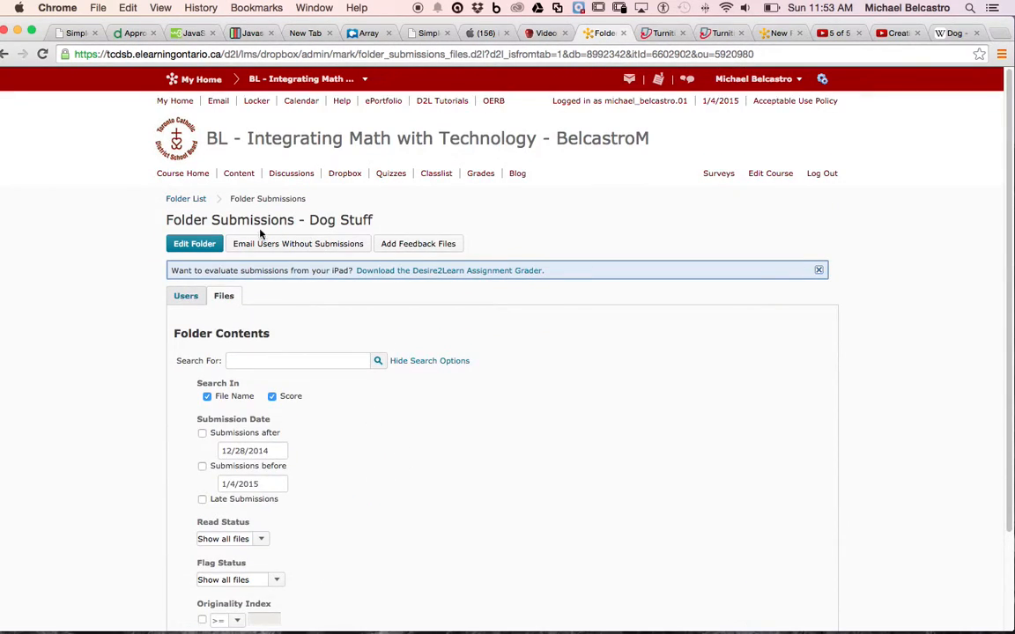
Step: View the course's Dropbox folders, then open the Creating a Dropbox in D2L module from the content's table of contents
click(346, 174)
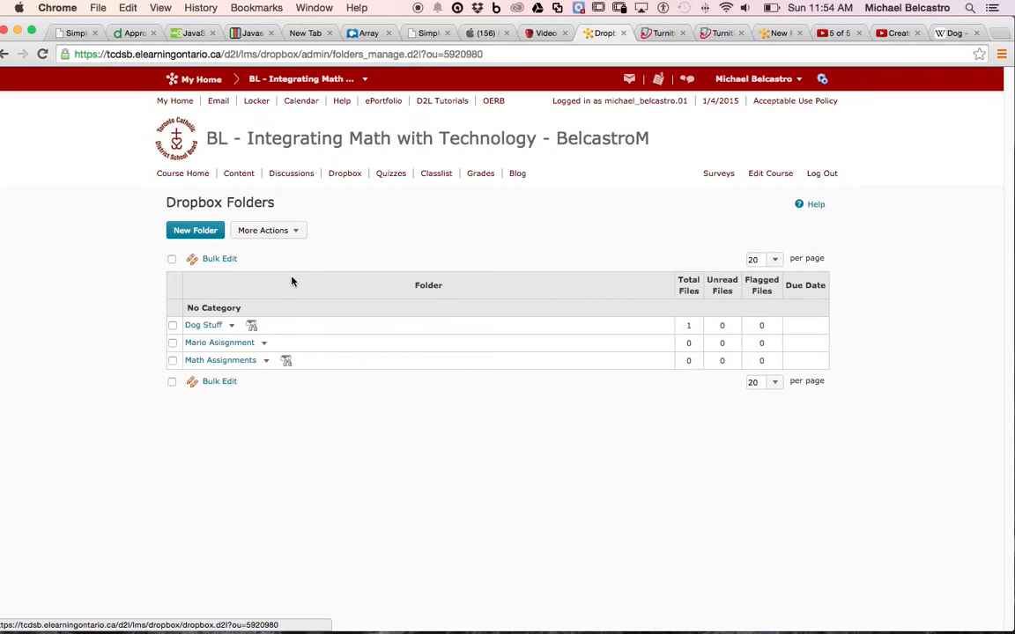
click(242, 176)
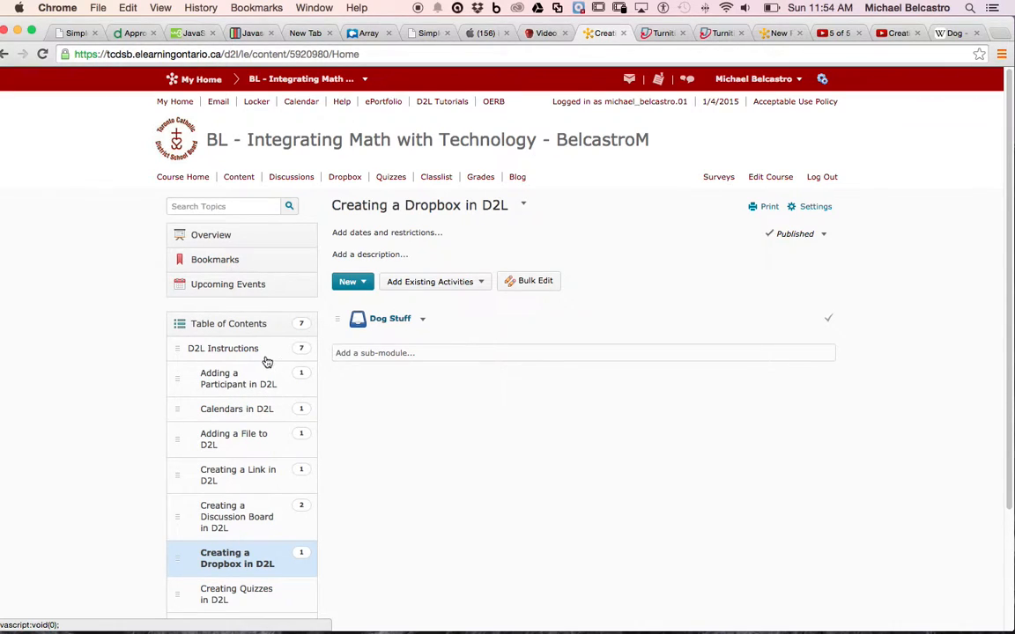
scroll(251, 330, down, 2)
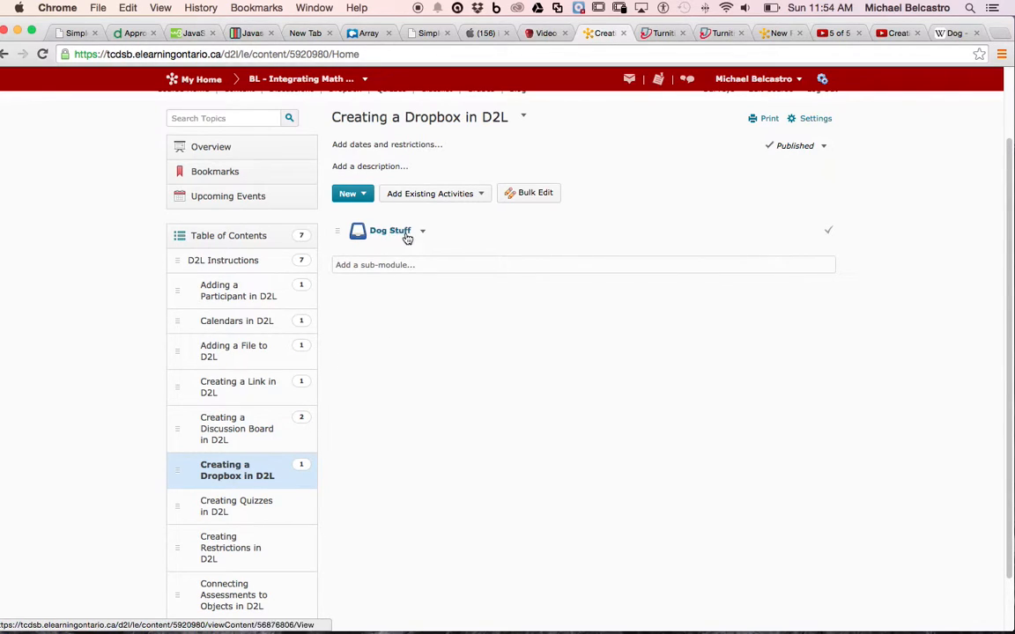
click(181, 236)
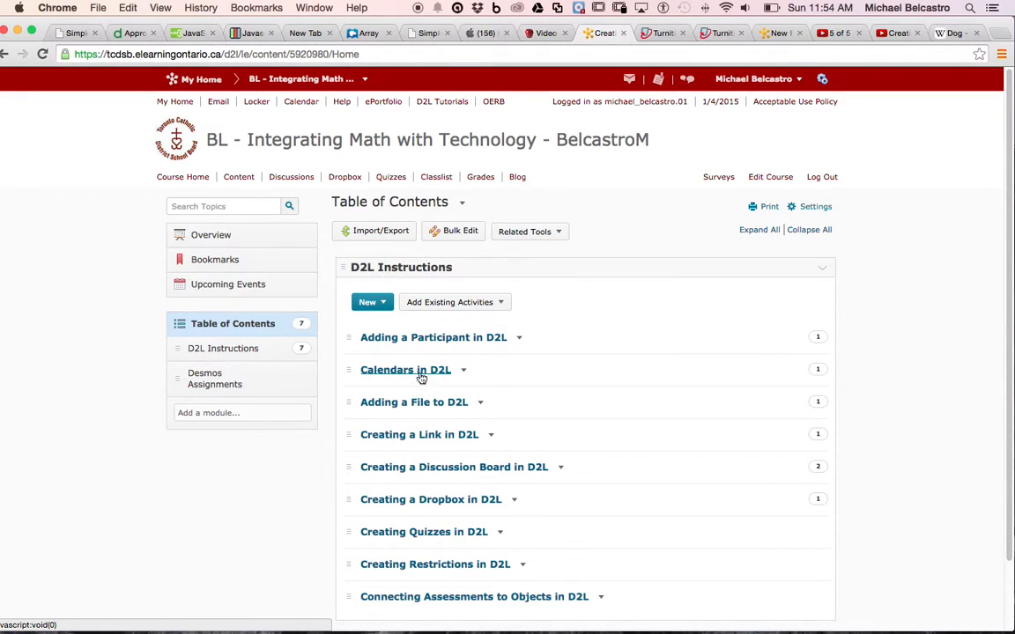
scroll(476, 444, down, 3)
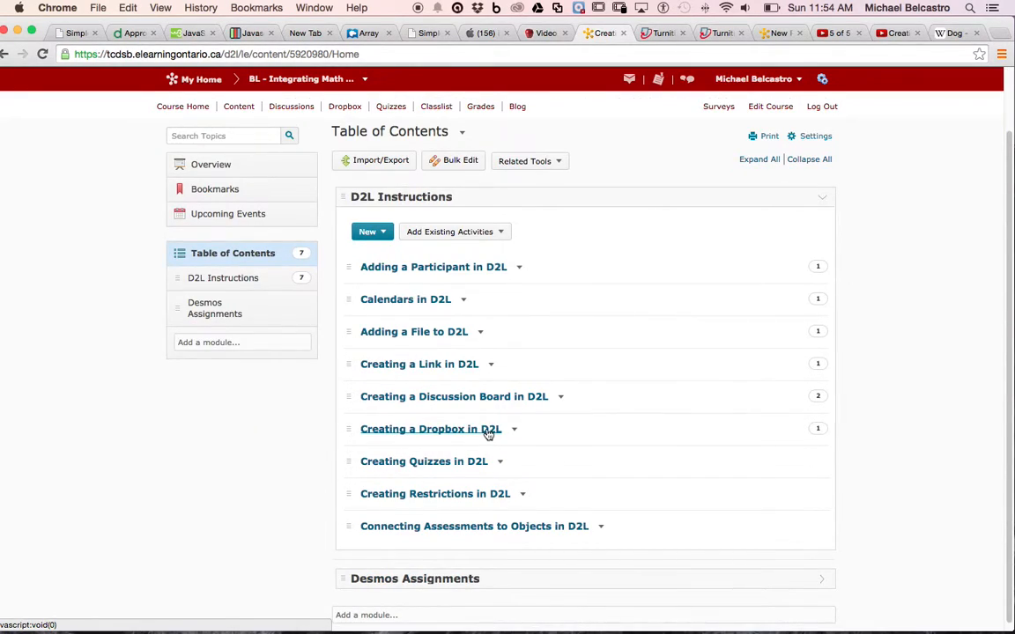
click(487, 430)
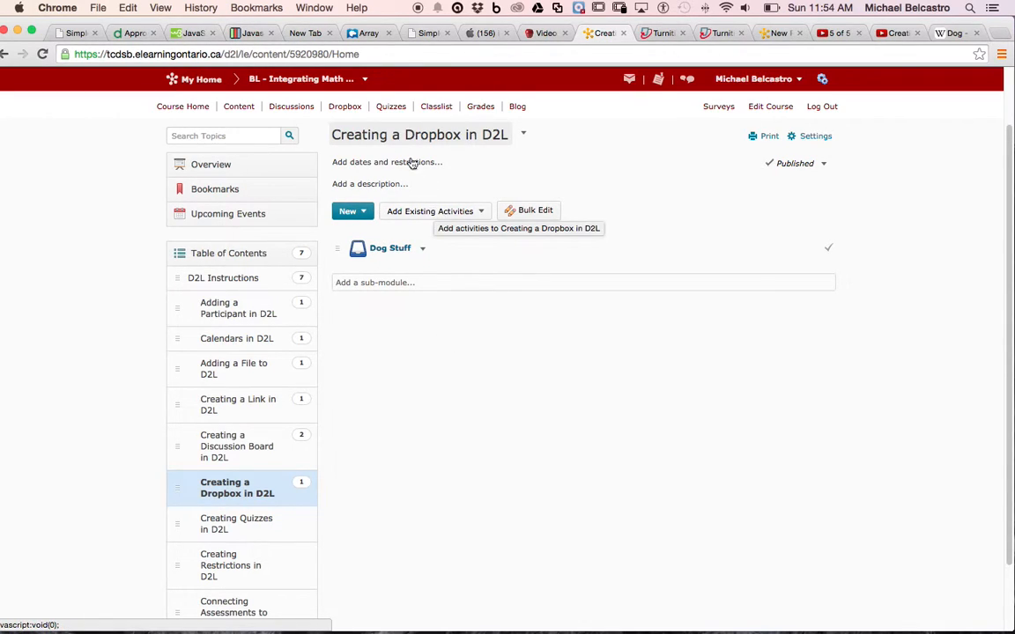
Step: Add the existing Math Assignments dropbox as an activity to the Creating a Dropbox in D2L module
click(472, 216)
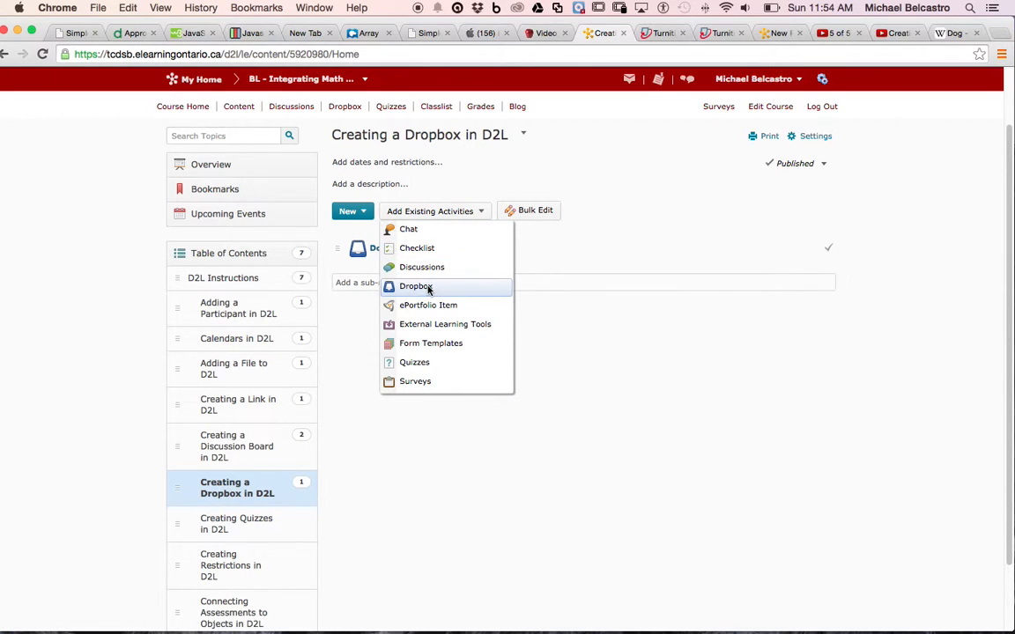
click(428, 289)
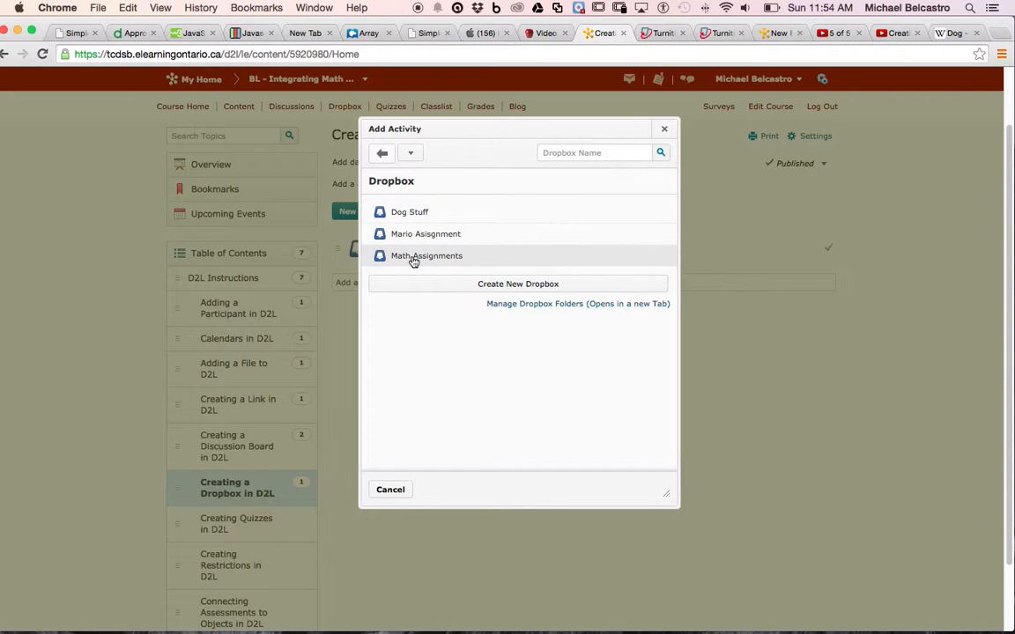
click(415, 257)
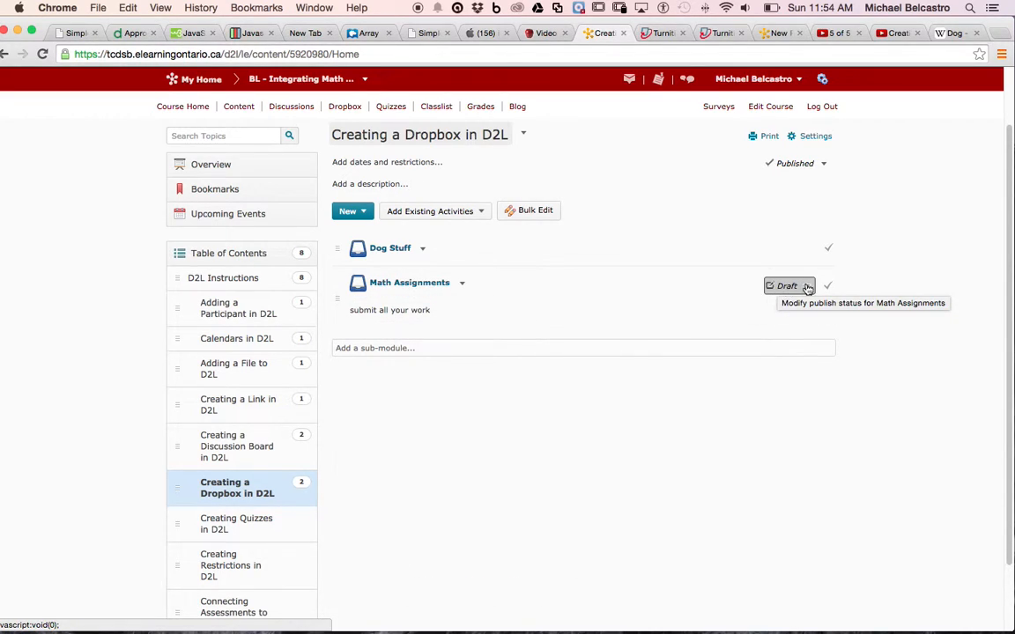
Step: Set the Math Assignments activity's status to Published and go back to the course's Dropbox folders
click(809, 288)
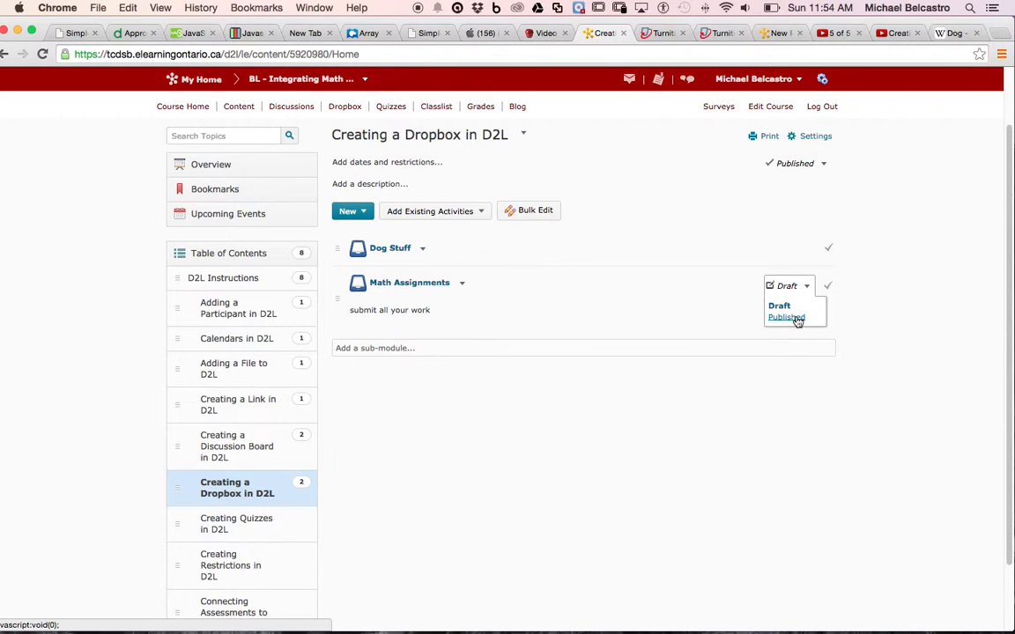
click(798, 319)
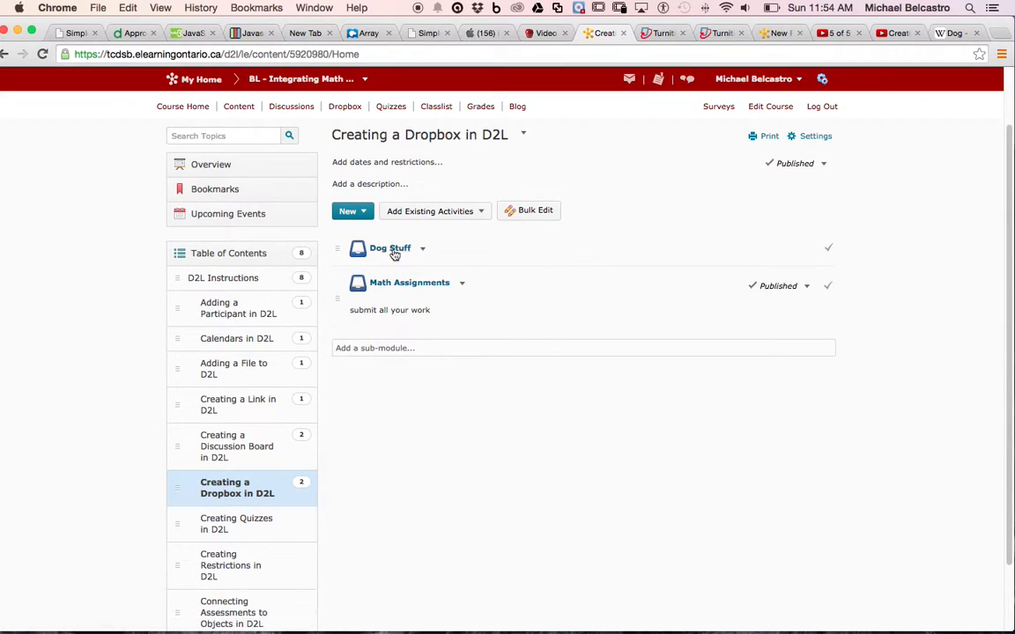
scroll(339, 158, up, 3)
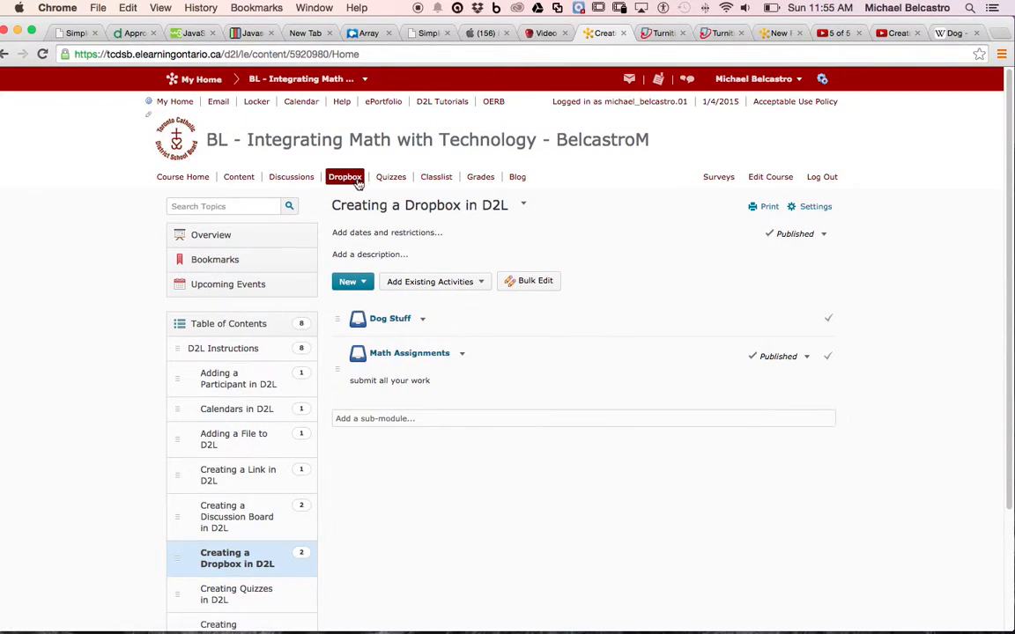
click(349, 178)
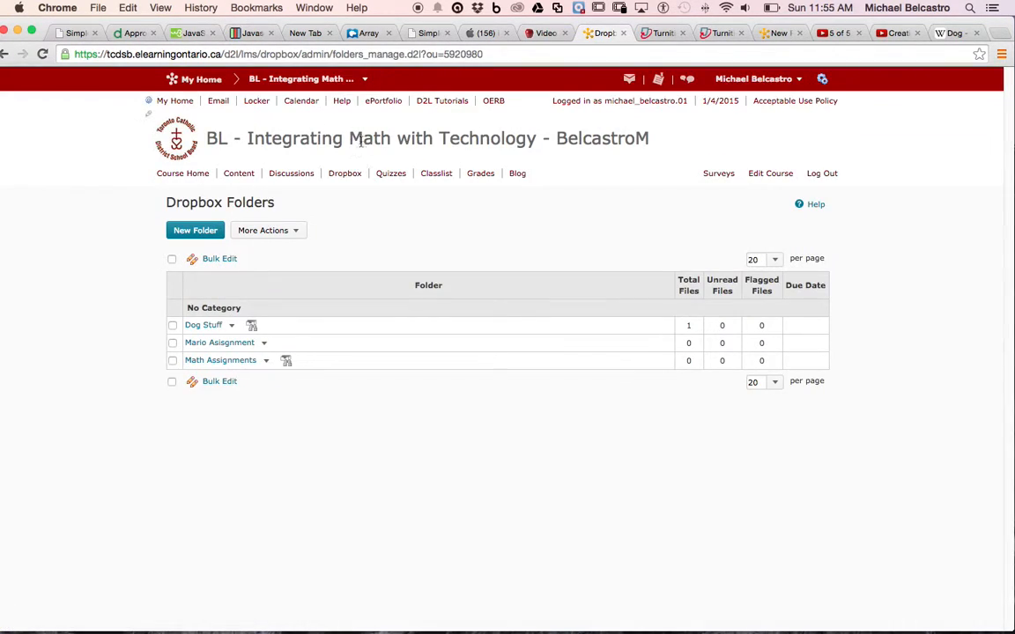